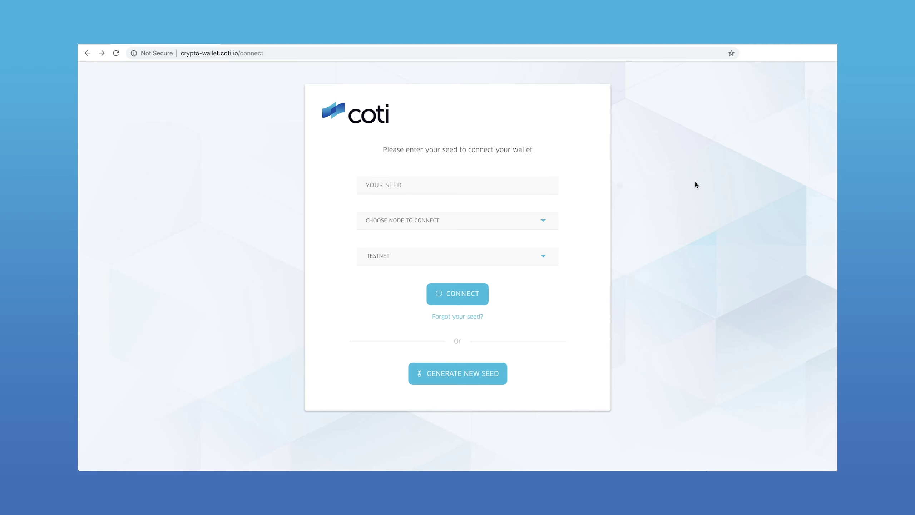
Start new seed generation and sign in to COTI Payment System after the reCAPTCHA check.
{"action": "left_click", "coordinate": [487, 374]}
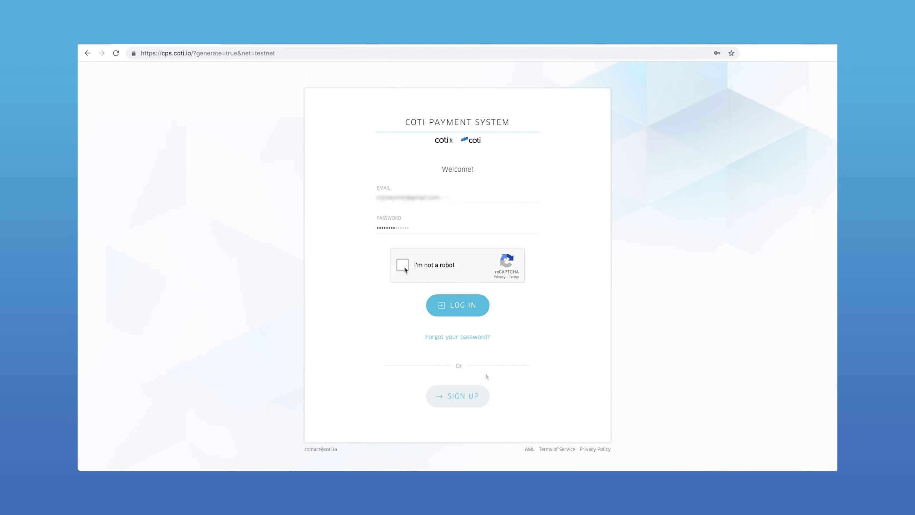
{"action": "left_click", "coordinate": [402, 269]}
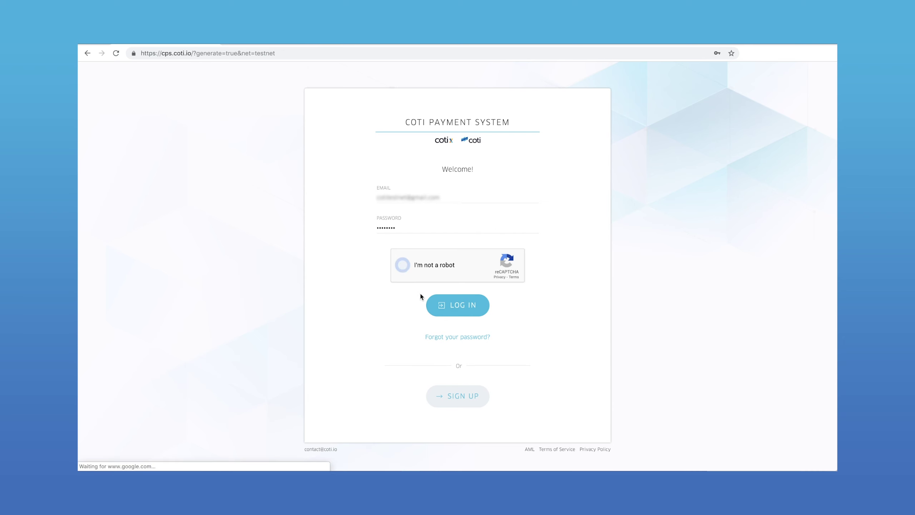
{"action": "left_click", "coordinate": [479, 304]}
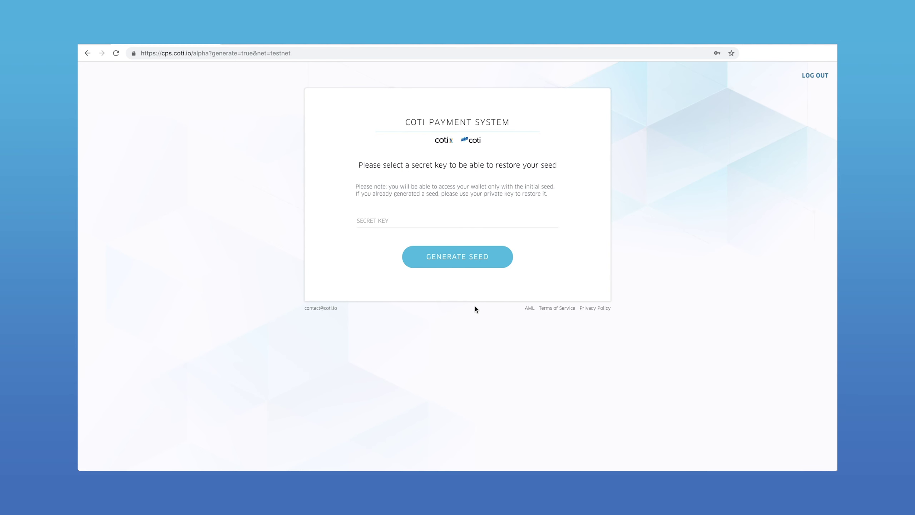
Generate a seed from a secret key, copy it, and return to the wallet.
{"action": "left_click", "coordinate": [438, 218]}
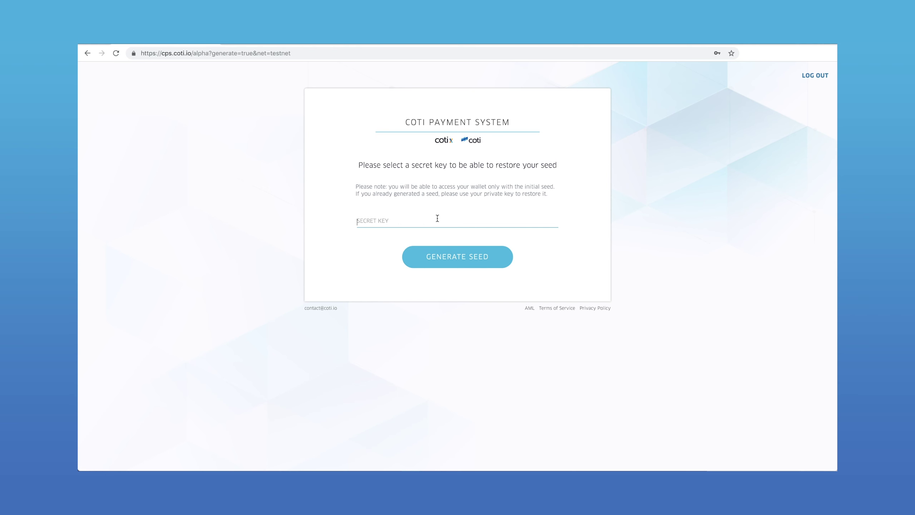
{"action": "left_click", "coordinate": [491, 259]}
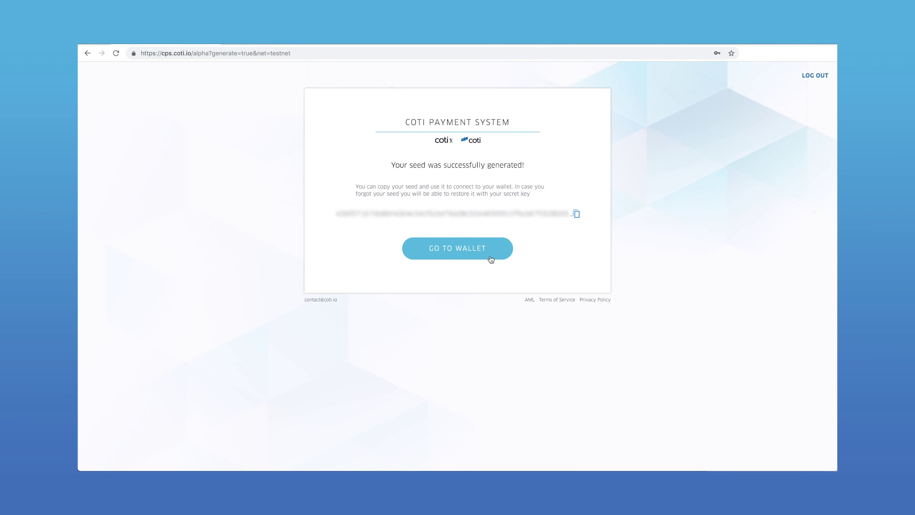
{"action": "left_click", "coordinate": [576, 215]}
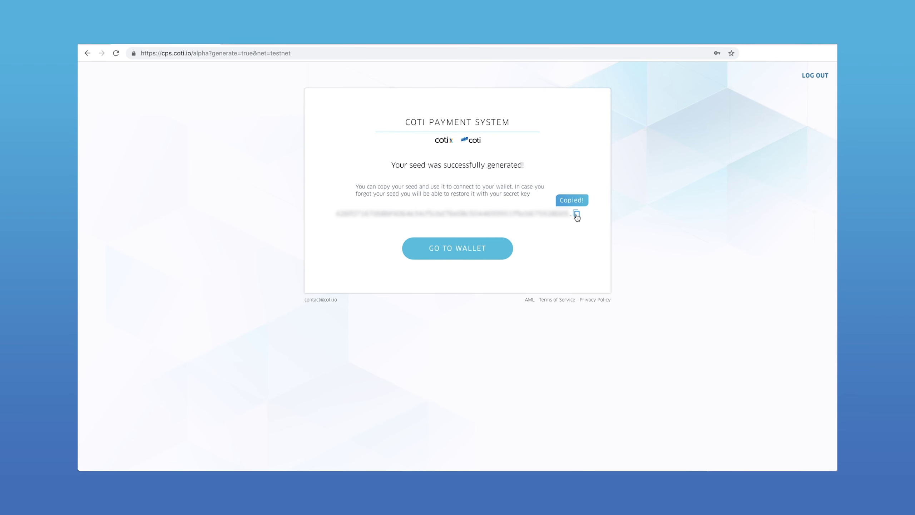
{"action": "left_click", "coordinate": [481, 254]}
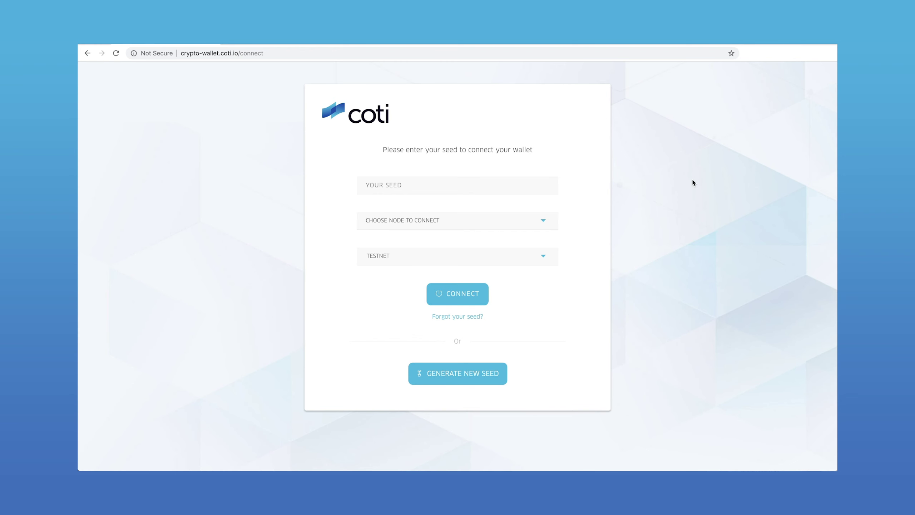
Autofill the saved seed, select node A65s765d0hczk, and keep TESTNET as the network.
{"action": "left_click", "coordinate": [479, 182]}
{"action": "key", "text": "Down"}
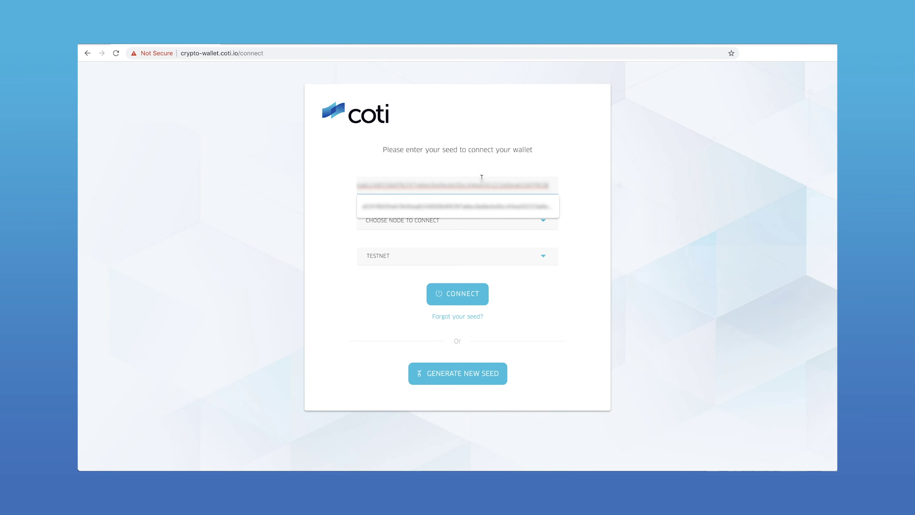
{"action": "key", "text": "Return"}
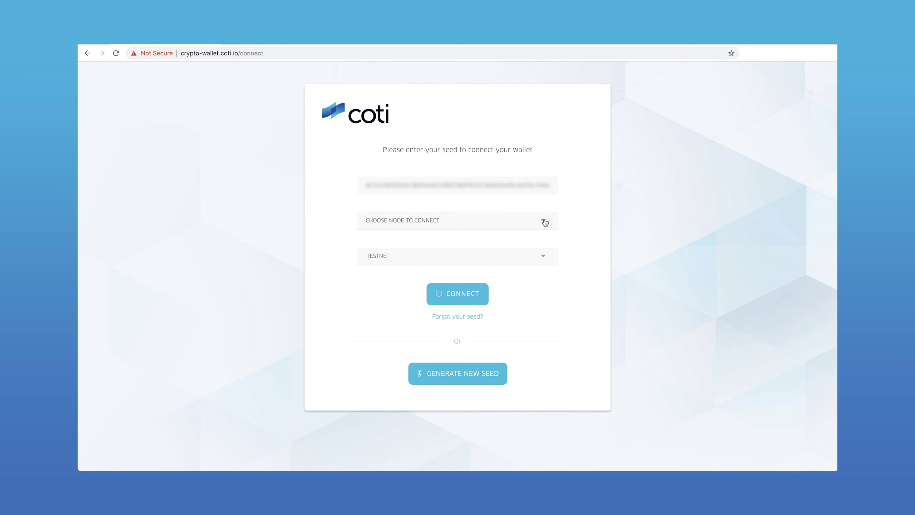
{"action": "left_click", "coordinate": [543, 221]}
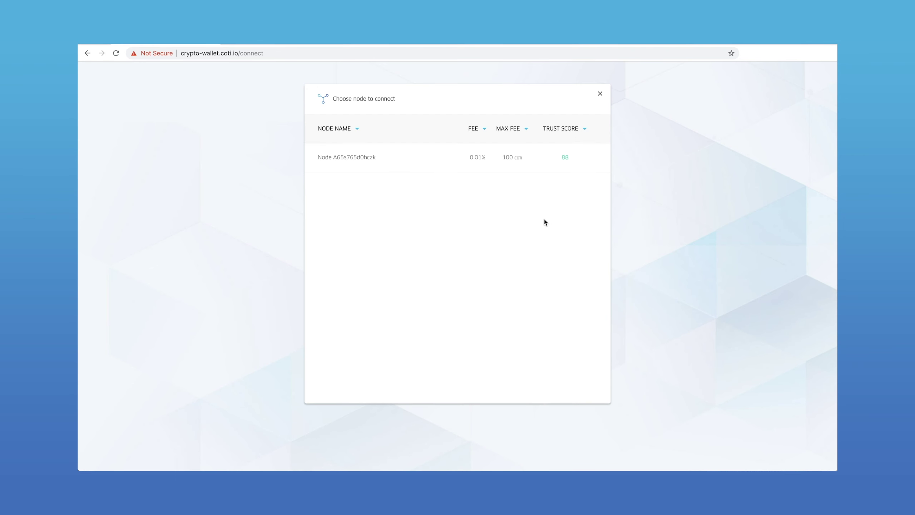
{"action": "left_click", "coordinate": [421, 157]}
{"action": "left_click", "coordinate": [527, 262]}
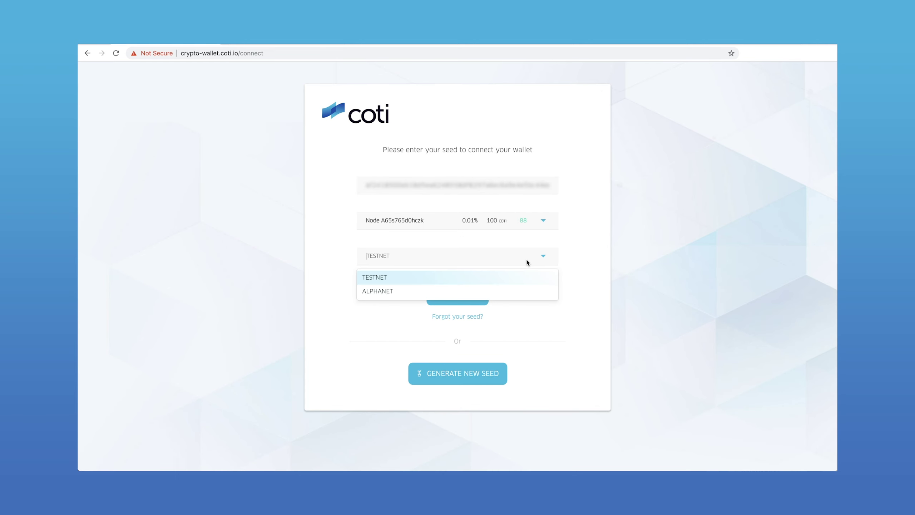
{"action": "left_click", "coordinate": [518, 280]}
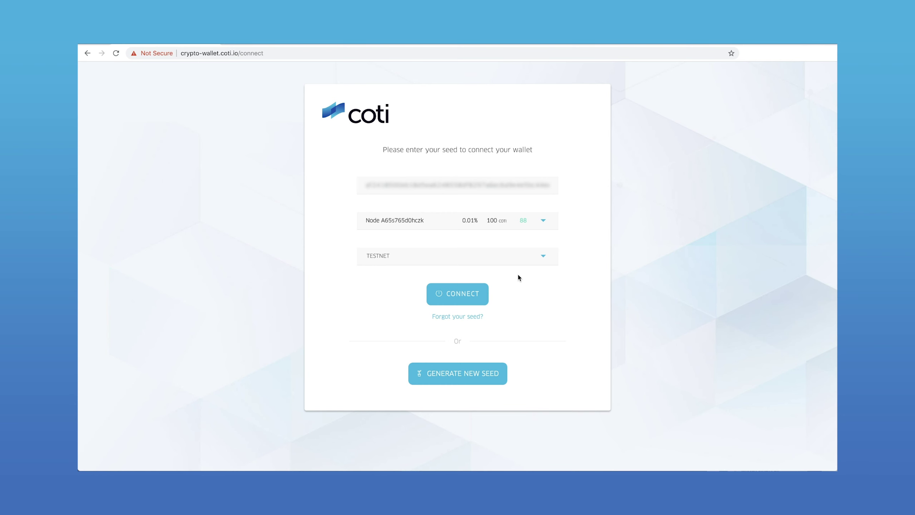
Connect to the wallet's 9746.21 coti overview and request a new address.
{"action": "left_click", "coordinate": [470, 294]}
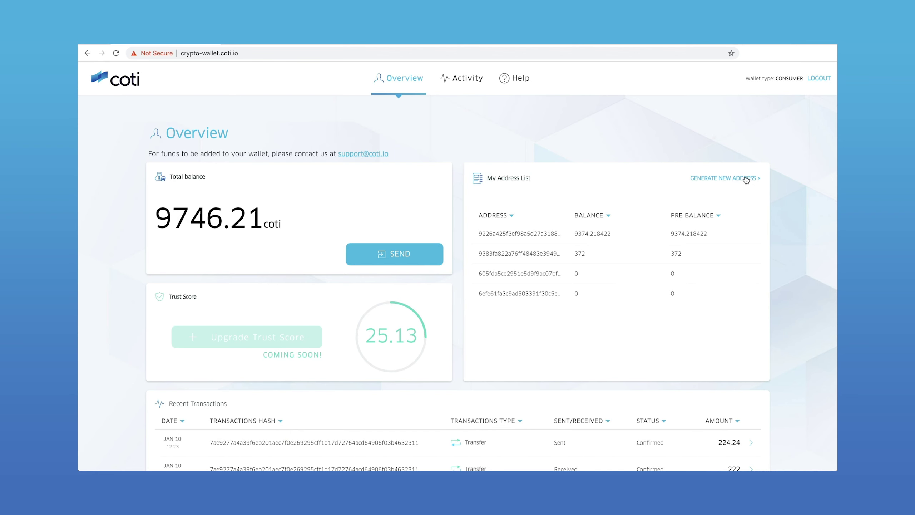
{"action": "left_click", "coordinate": [746, 179]}
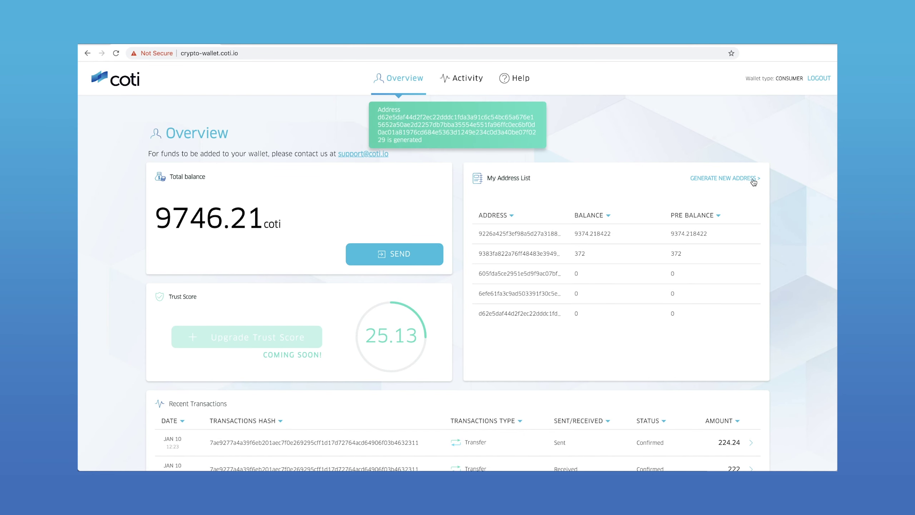
Reveal the new fifth address in full and copy it.
{"action": "left_click", "coordinate": [551, 312]}
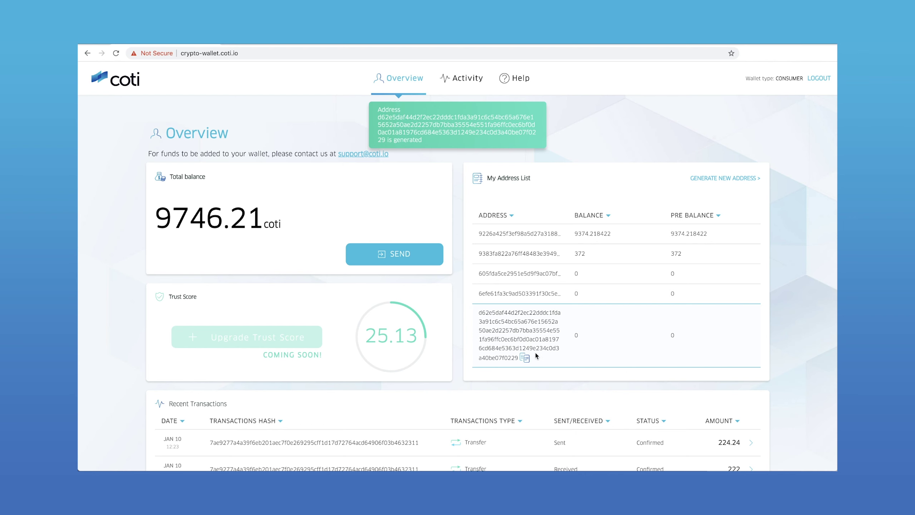
{"action": "left_click", "coordinate": [525, 358]}
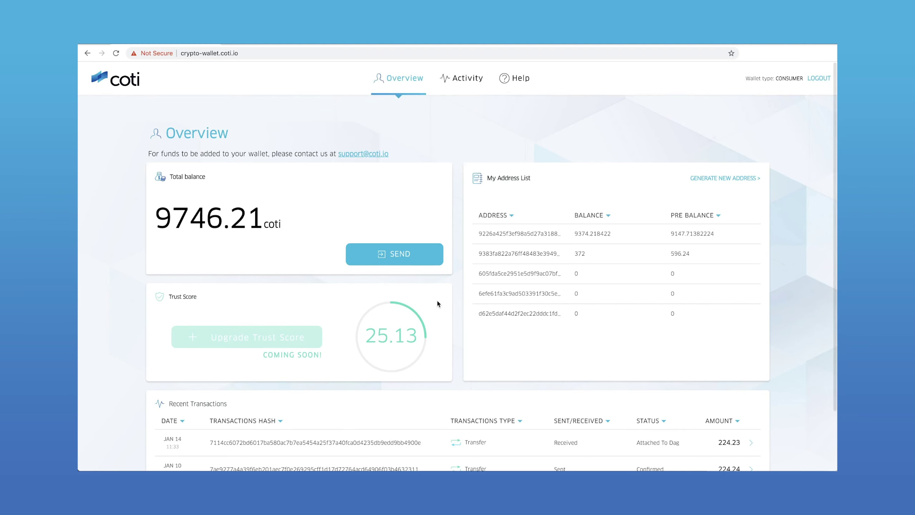
Send 100 coti to the saved second address with description 'Test Transaction', 101.0099 including fees.
{"action": "left_click", "coordinate": [407, 250]}
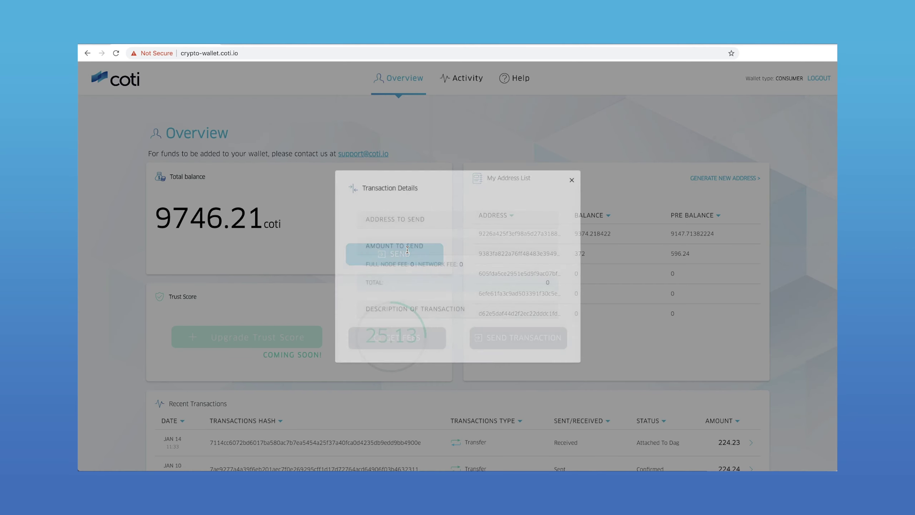
{"action": "left_click", "coordinate": [429, 220]}
{"action": "left_click", "coordinate": [436, 238]}
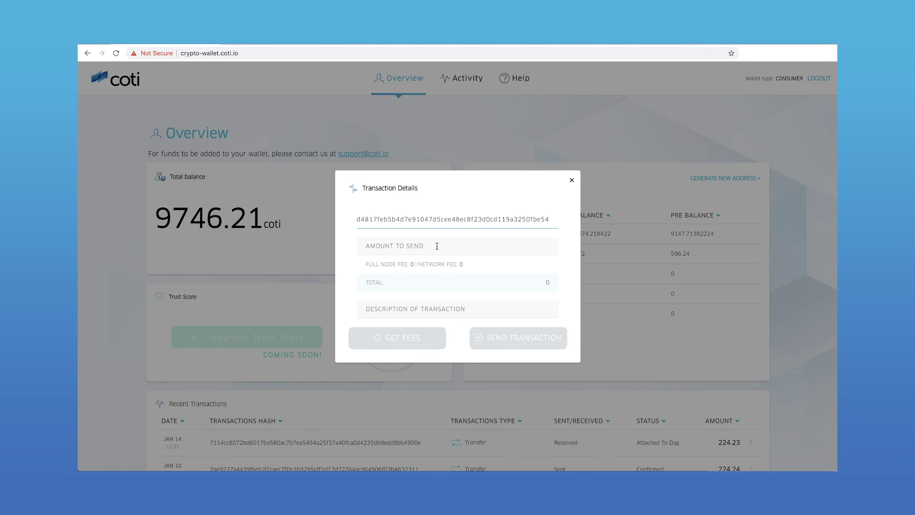
{"action": "left_click", "coordinate": [437, 246]}
{"action": "type", "text": "100"}
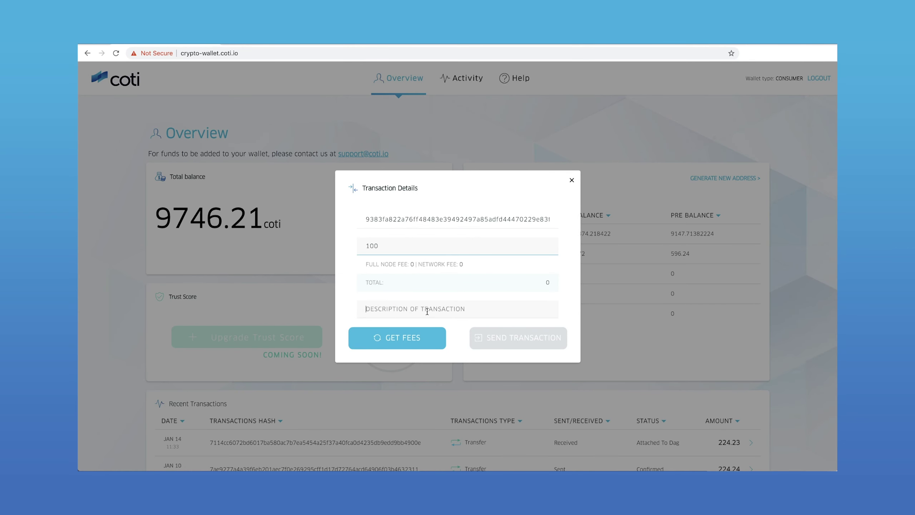
{"action": "left_click", "coordinate": [437, 310]}
{"action": "type", "text": "Test Transaction"}
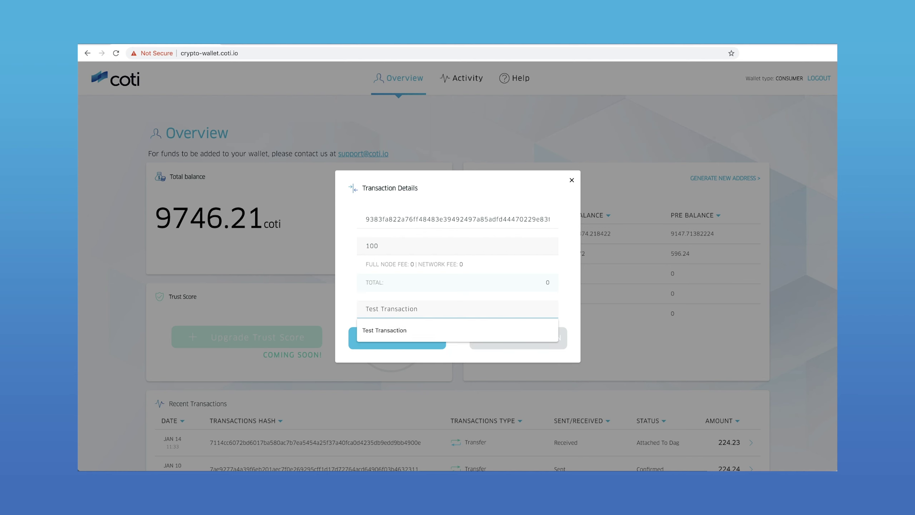
{"action": "left_click", "coordinate": [571, 304]}
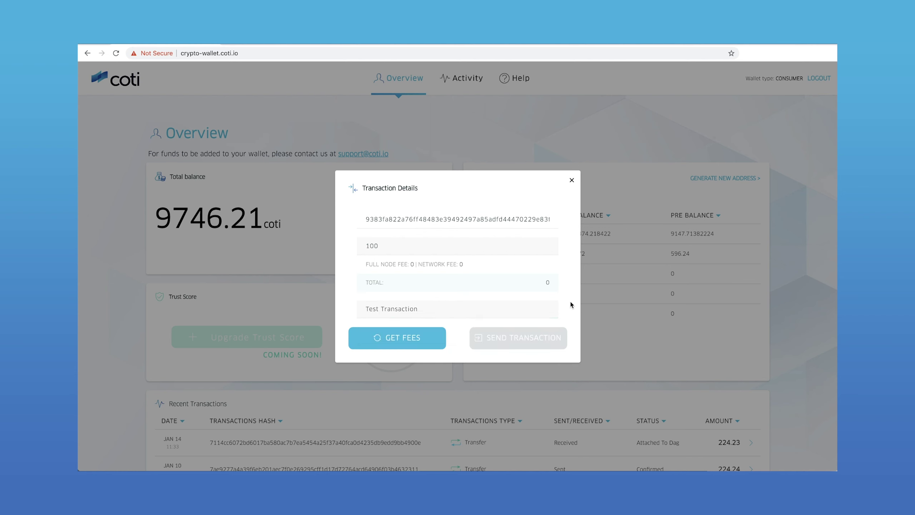
{"action": "left_click", "coordinate": [420, 339]}
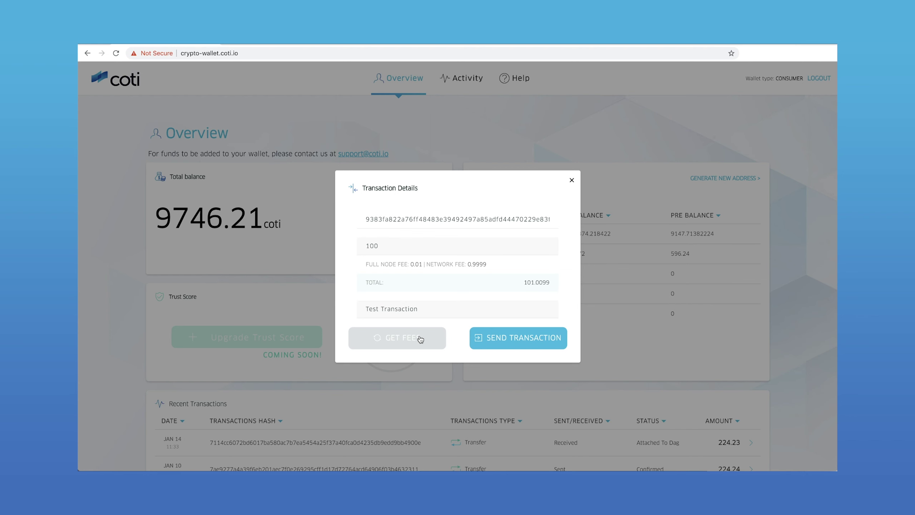
{"action": "left_click", "coordinate": [503, 339]}
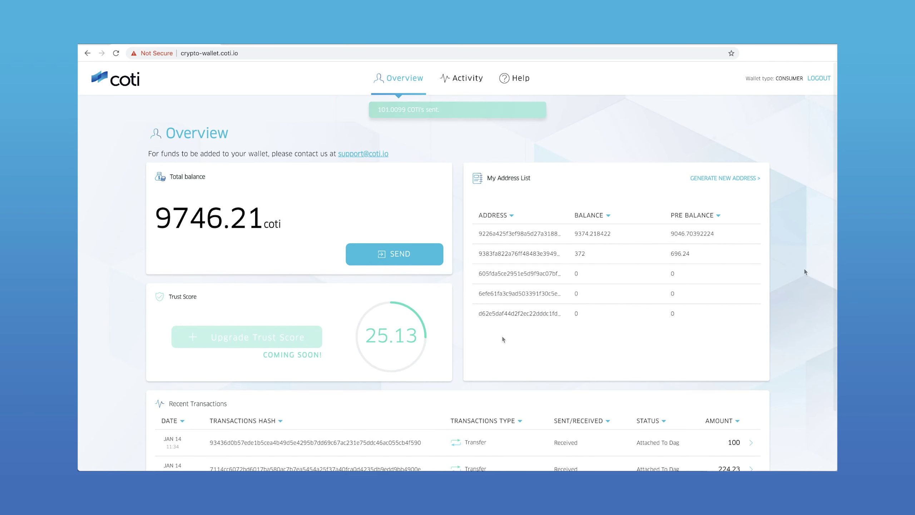
Expand the first 100 coti transaction in Recent Transactions to see receiver and creation time.
{"action": "scroll", "coordinate": [804, 270], "scroll_direction": "down", "scroll_amount": 2}
{"action": "scroll", "coordinate": [806, 271], "scroll_direction": "down", "scroll_amount": 1}
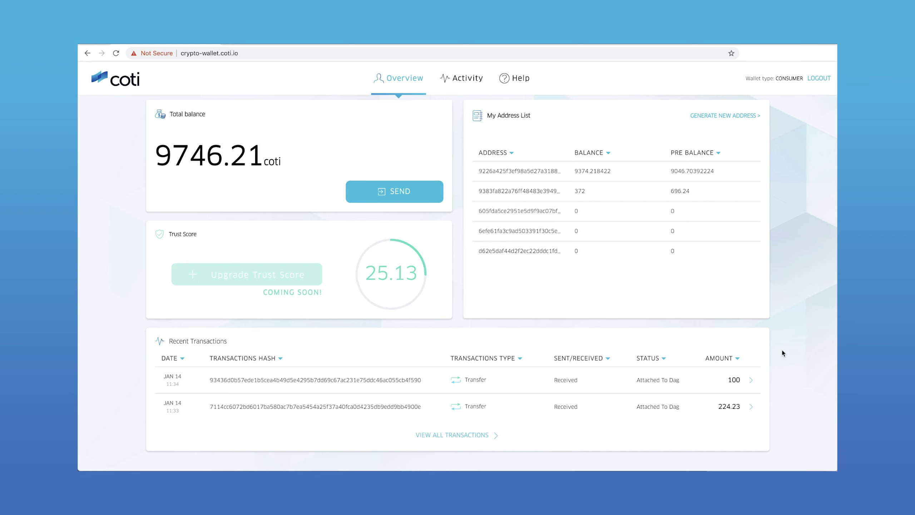
{"action": "left_click", "coordinate": [751, 380]}
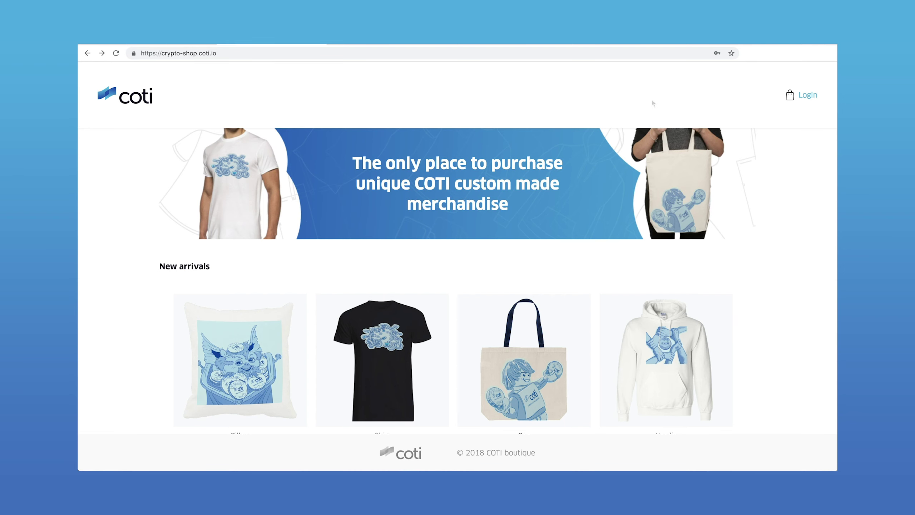
Add a Medium-size 50 COTI Hoodie to the cart and proceed to checkout.
{"action": "scroll", "coordinate": [626, 92], "scroll_direction": "down", "scroll_amount": 3}
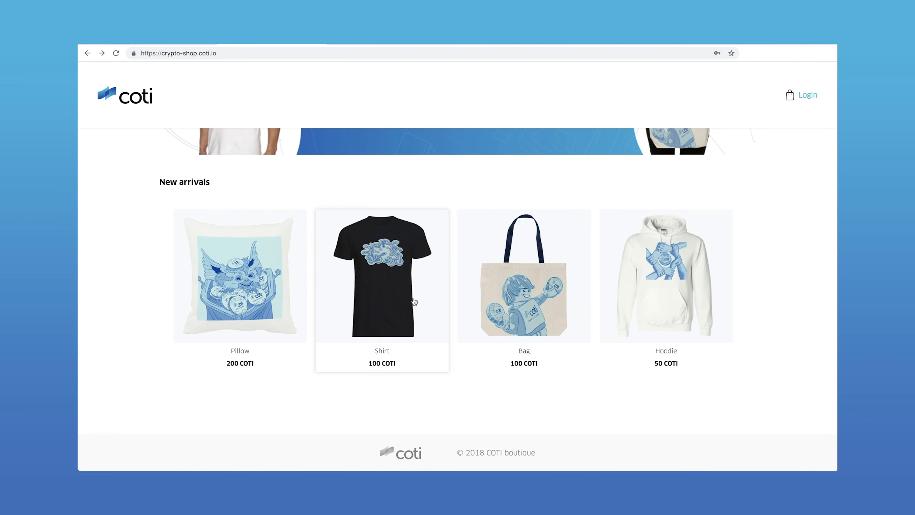
{"action": "left_click", "coordinate": [682, 316]}
{"action": "left_click", "coordinate": [487, 234]}
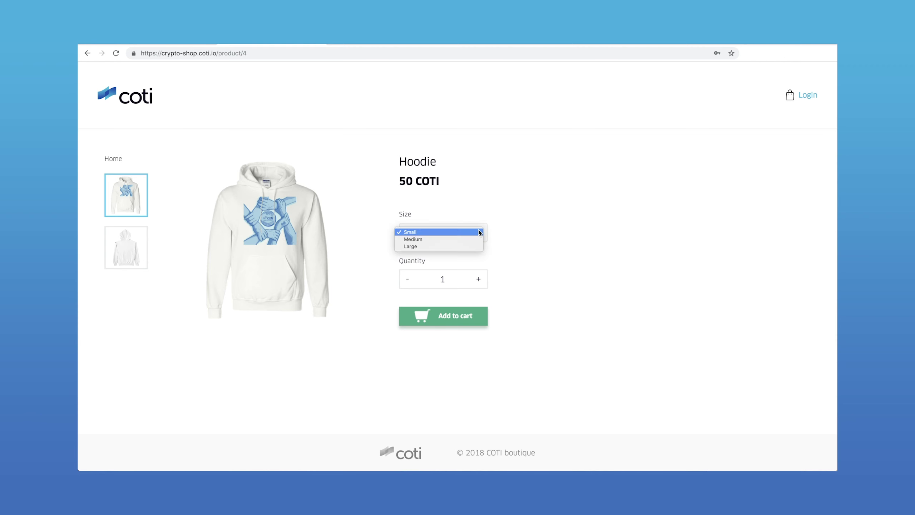
{"action": "left_click", "coordinate": [475, 240]}
{"action": "left_click", "coordinate": [468, 319]}
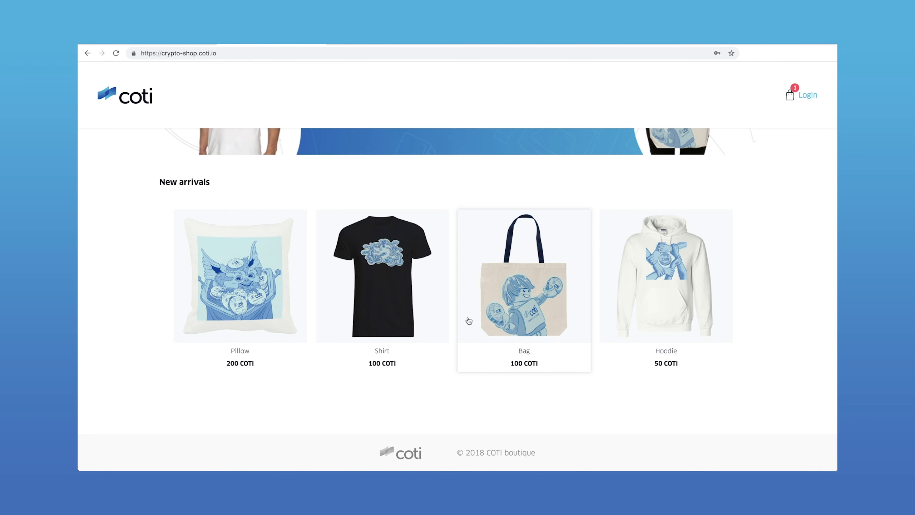
{"action": "left_click", "coordinate": [790, 96]}
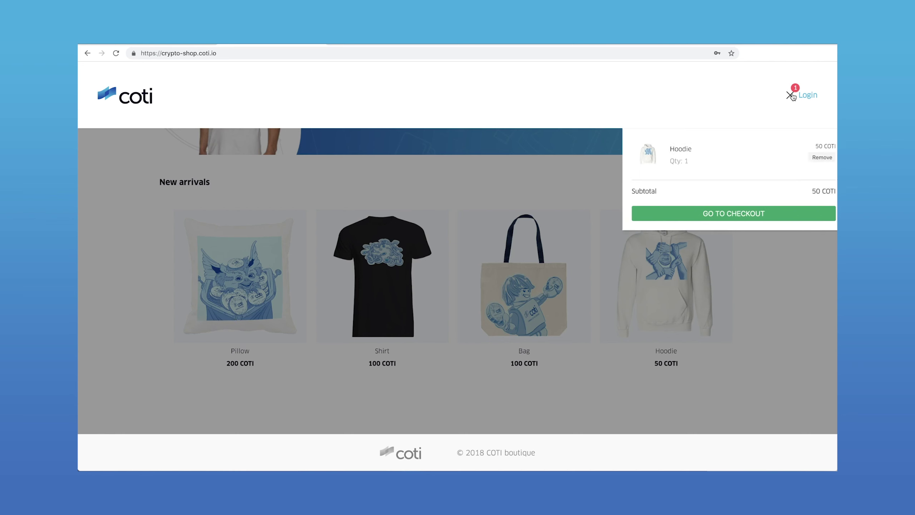
{"action": "left_click", "coordinate": [751, 215]}
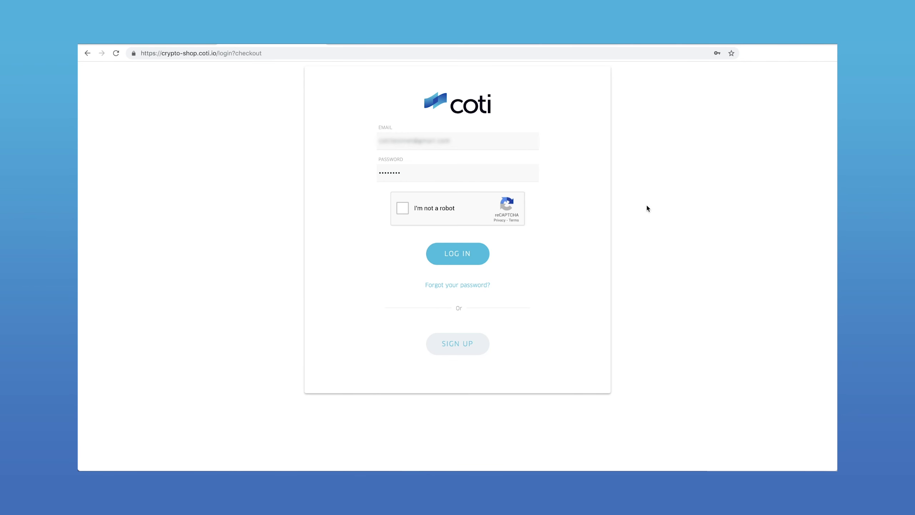
Log in to the shop and enter the customer's email and Los Angeles as city.
{"action": "left_click", "coordinate": [403, 209]}
{"action": "left_click", "coordinate": [475, 257]}
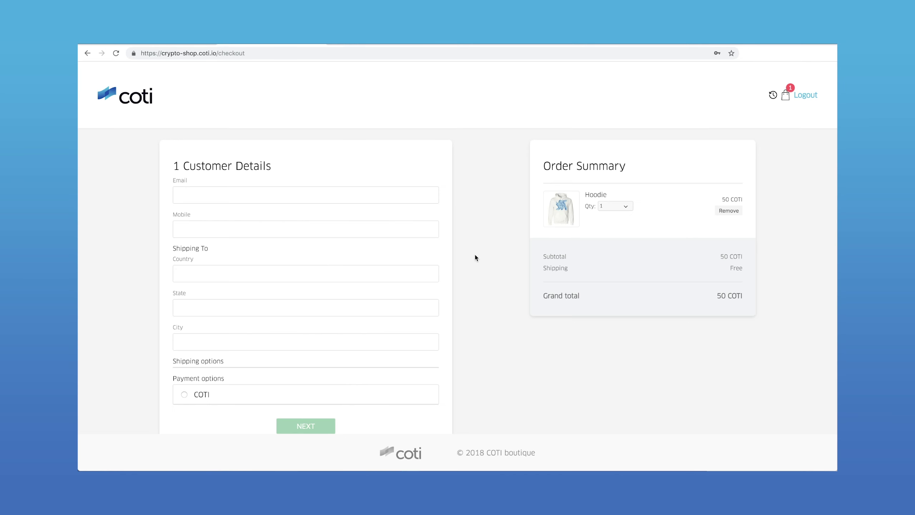
{"action": "left_click", "coordinate": [363, 195]}
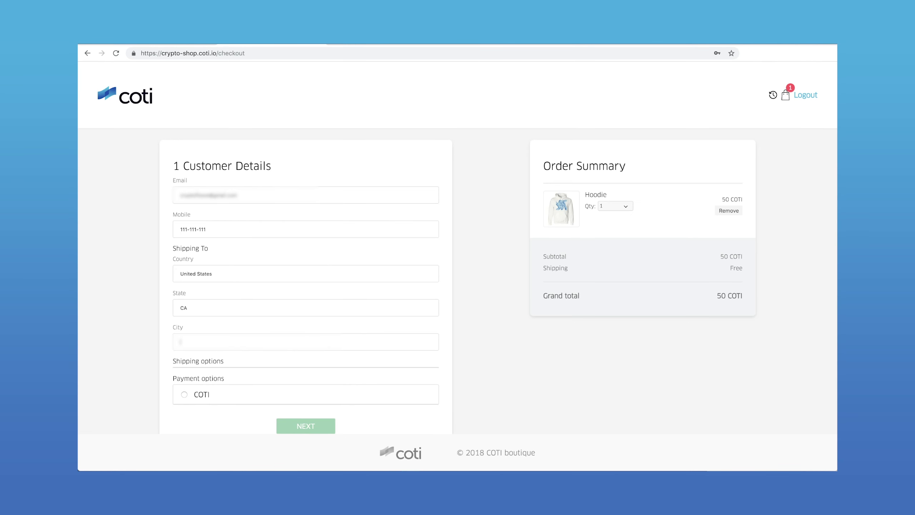
{"action": "type", "text": "Los Angeles"}
Choose COTI as payment, confirm customer and shipping details, and pay with COTI.
{"action": "left_click", "coordinate": [185, 394]}
{"action": "left_click", "coordinate": [307, 426]}
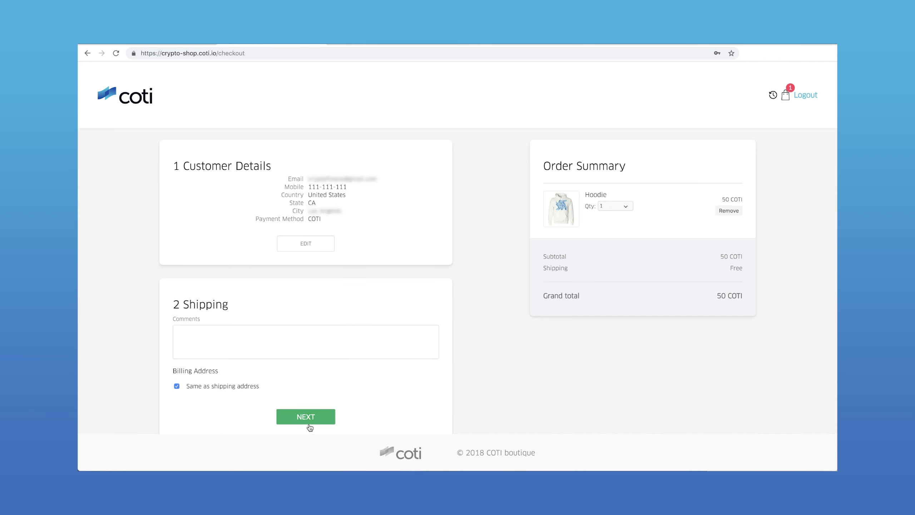
{"action": "scroll", "coordinate": [303, 382], "scroll_direction": "down", "scroll_amount": 3}
{"action": "left_click", "coordinate": [308, 325]}
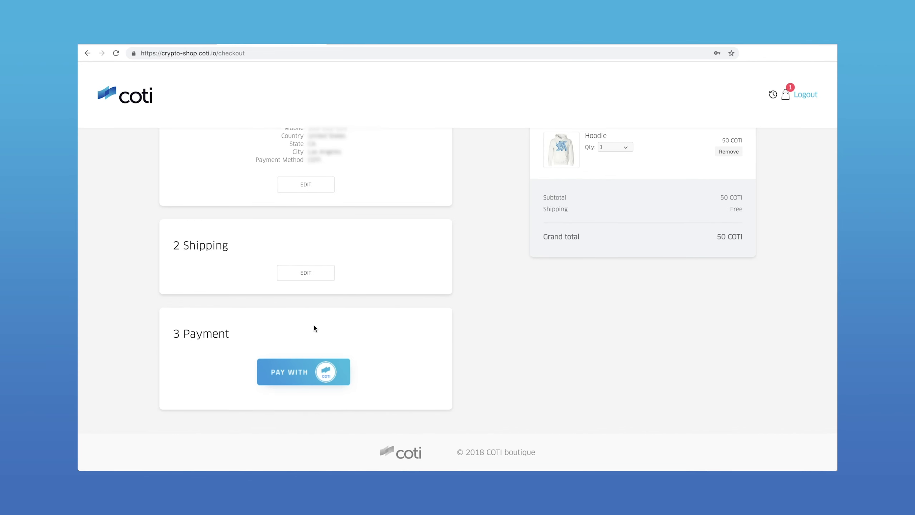
{"action": "left_click", "coordinate": [313, 372]}
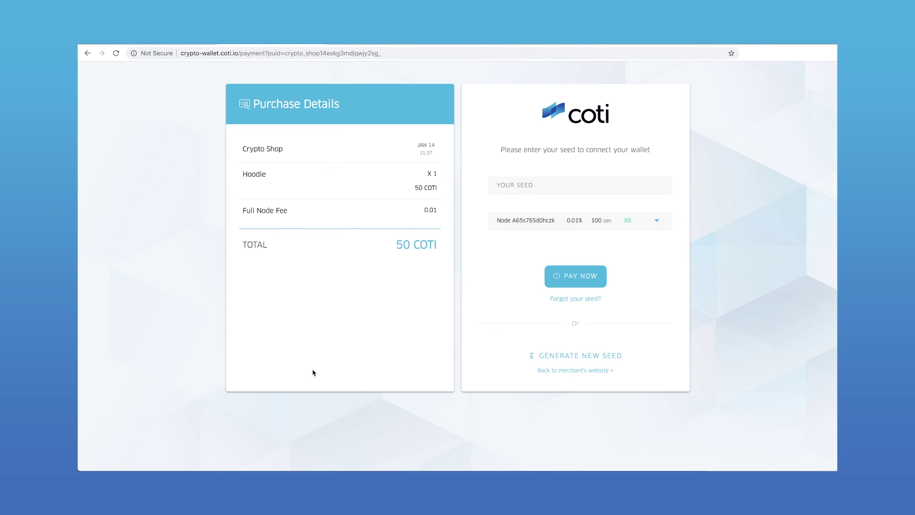
Autofill the wallet seed and pay the 50 COTI Hoodie order.
{"action": "left_click", "coordinate": [570, 182]}
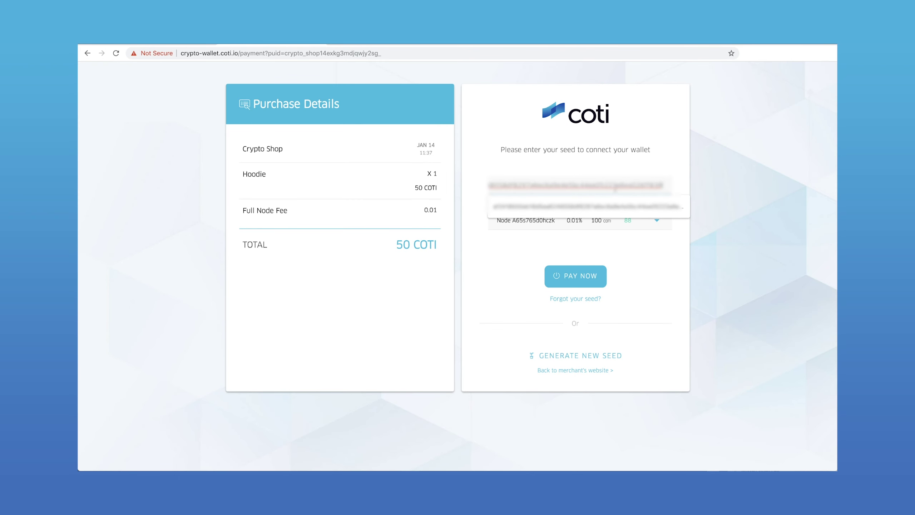
{"action": "key", "text": "Return"}
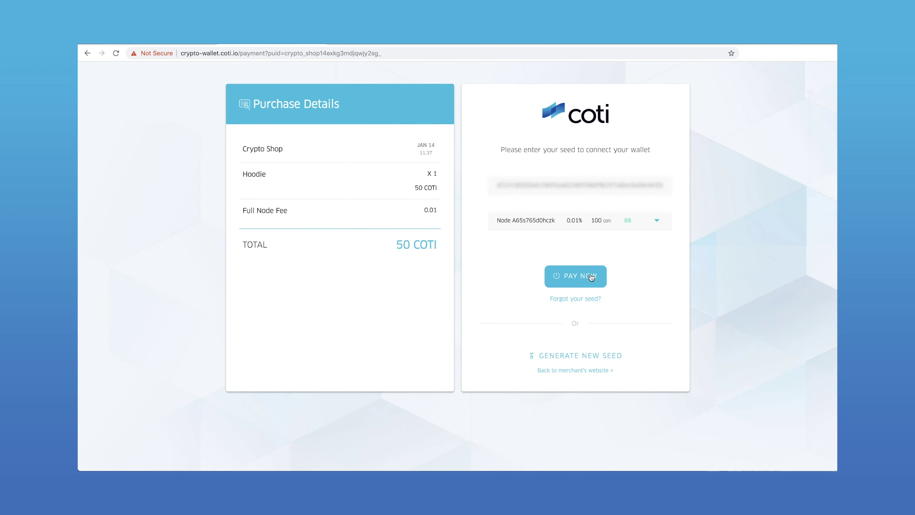
{"action": "left_click", "coordinate": [591, 277]}
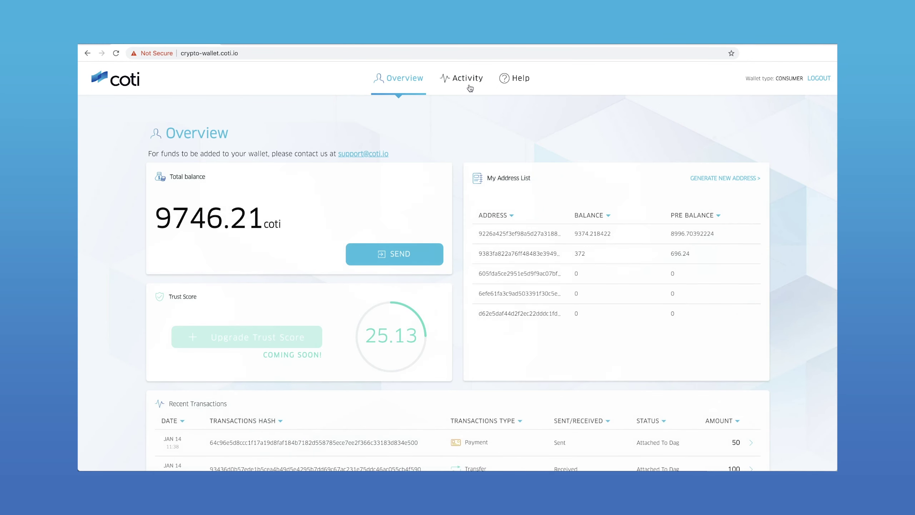
Show the Activity page listing the sent 50 coti Payment at the top.
{"action": "left_click", "coordinate": [467, 79]}
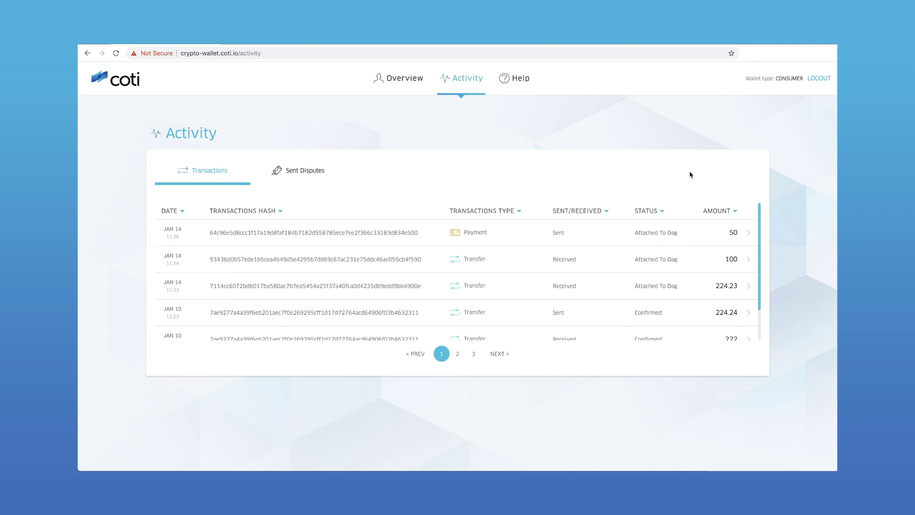
Expand the 250 COTI Crypto Shop payment row and open a dispute on it.
{"action": "scroll", "coordinate": [750, 332], "scroll_direction": "down", "scroll_amount": 3}
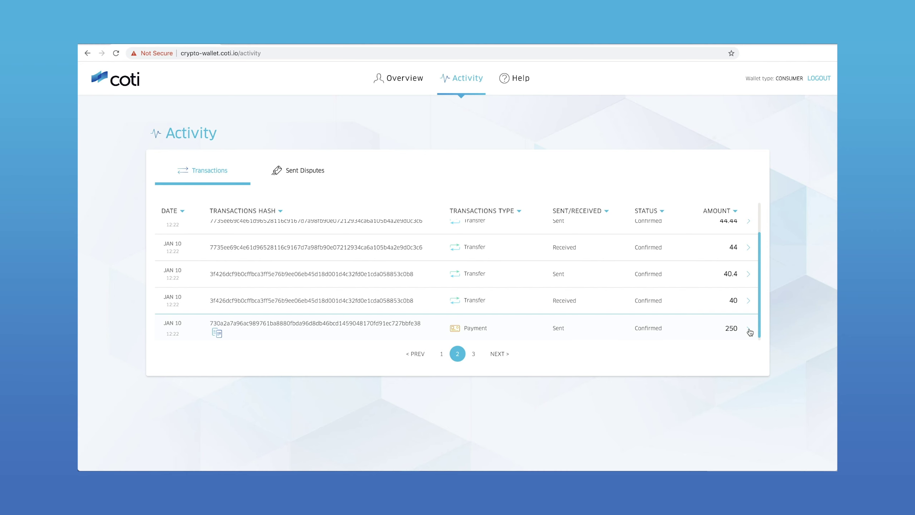
{"action": "left_click", "coordinate": [750, 329]}
{"action": "scroll", "coordinate": [708, 323], "scroll_direction": "down", "scroll_amount": 2}
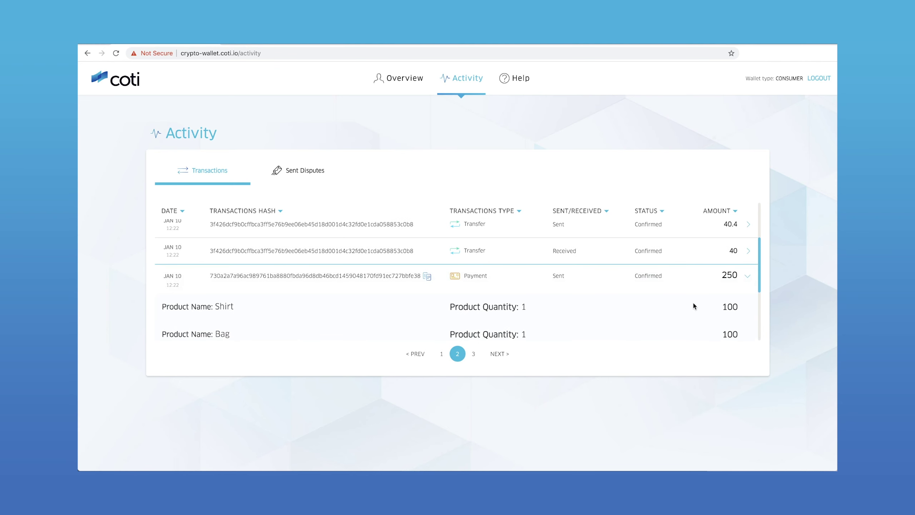
{"action": "scroll", "coordinate": [694, 303], "scroll_direction": "down", "scroll_amount": 5}
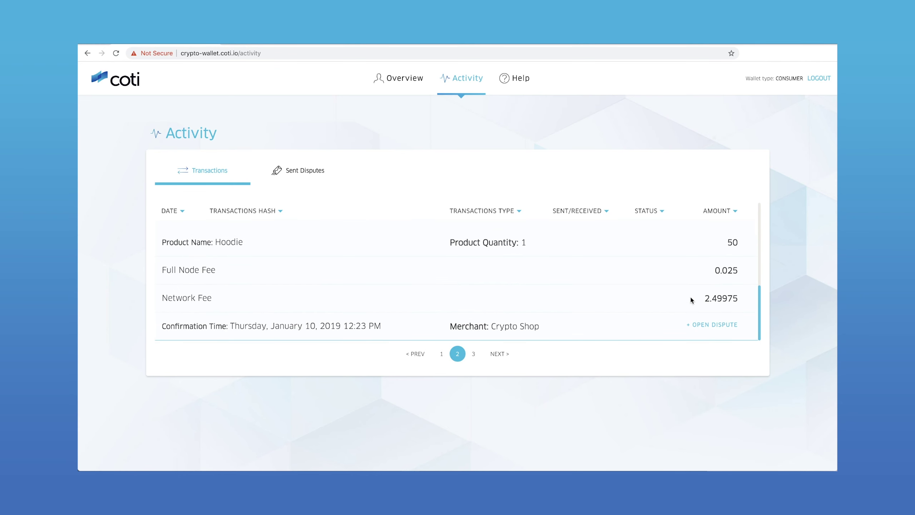
{"action": "left_click", "coordinate": [706, 326]}
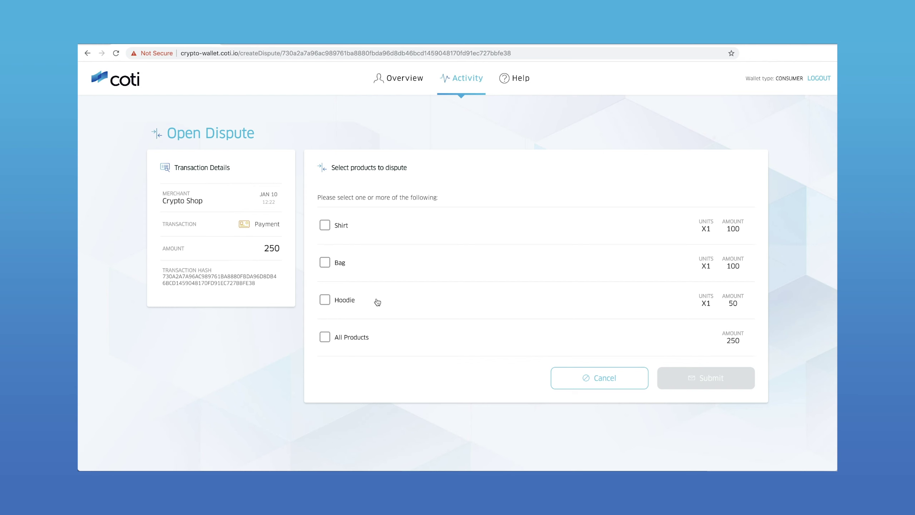
Dispute the Shirt as 'Services/Goods were not received' with message 'I never received this product.'.
{"action": "left_click", "coordinate": [325, 226]}
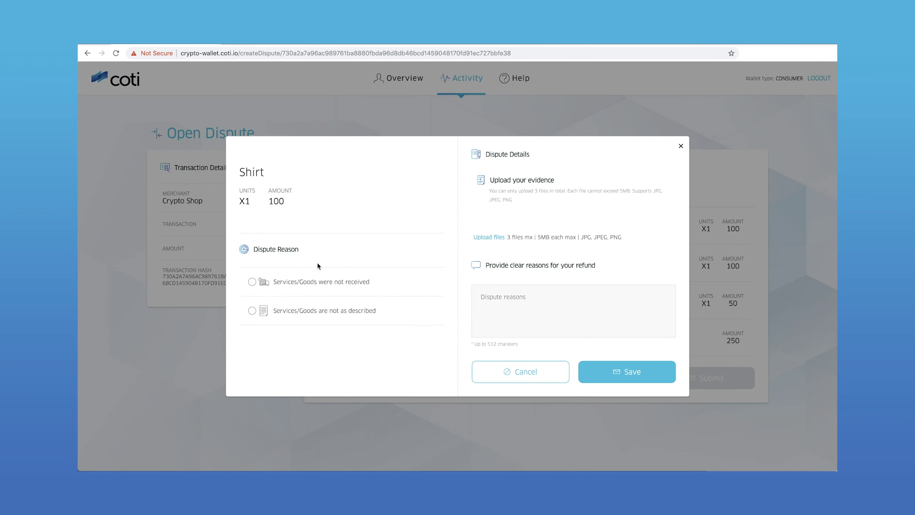
{"action": "left_click", "coordinate": [253, 282]}
{"action": "type", "text": "I never received this product."}
{"action": "left_click", "coordinate": [646, 375]}
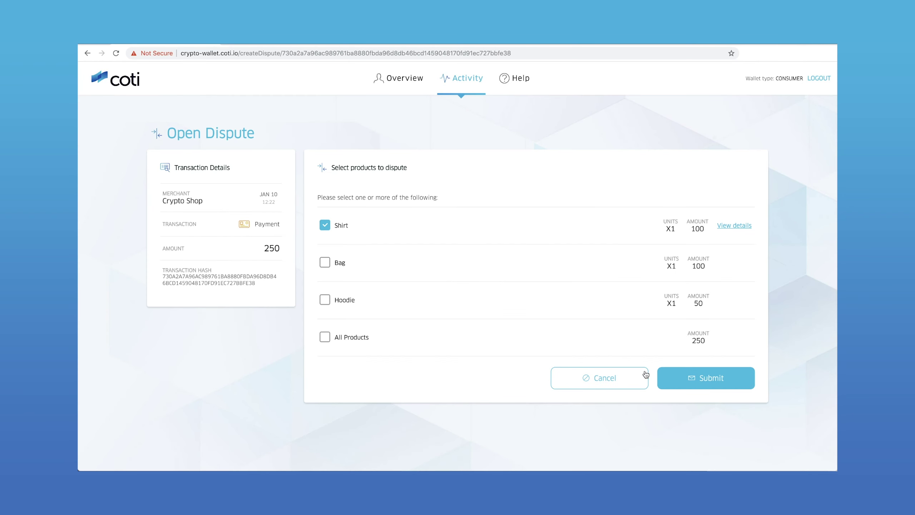
{"action": "left_click", "coordinate": [738, 378]}
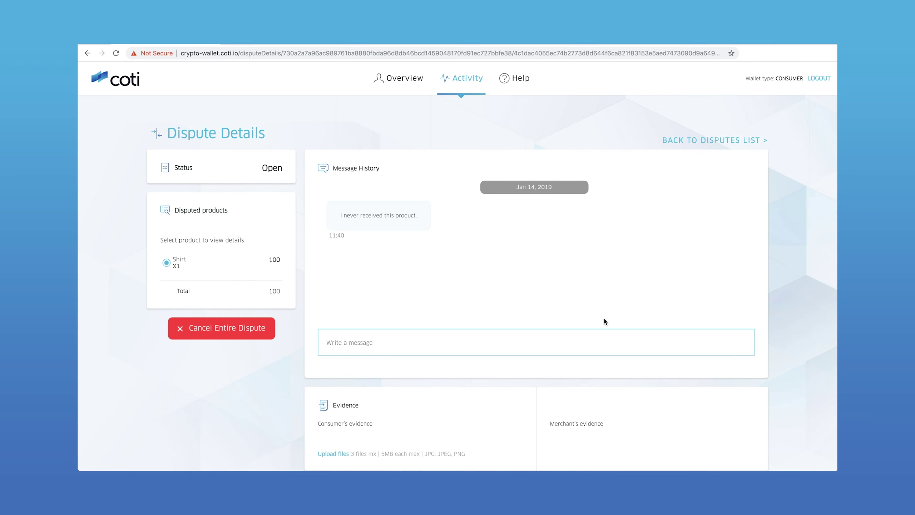
{"action": "scroll", "coordinate": [585, 250], "scroll_direction": "down", "scroll_amount": 3}
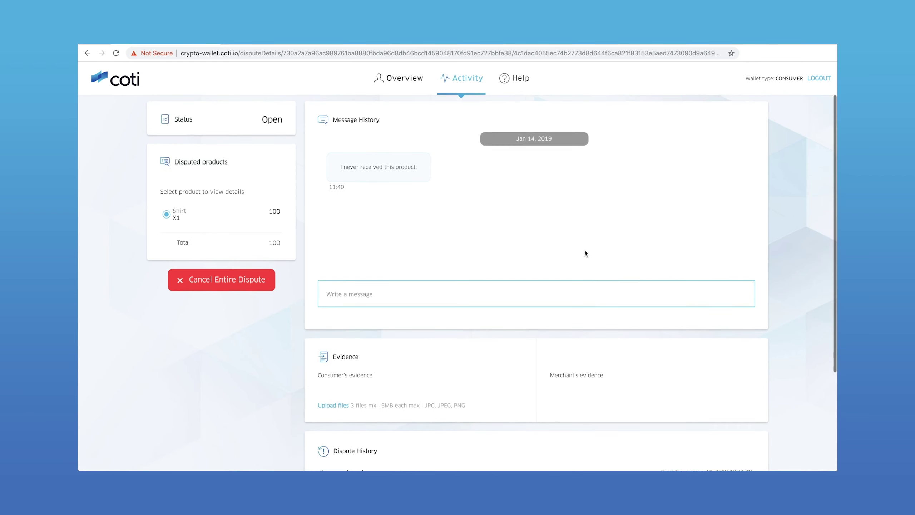
{"action": "scroll", "coordinate": [585, 251], "scroll_direction": "down", "scroll_amount": 3}
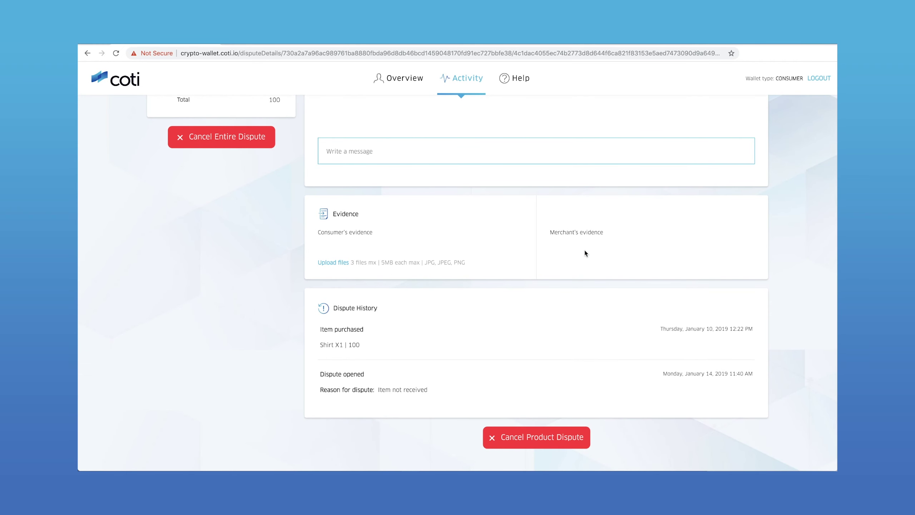
{"action": "scroll", "coordinate": [585, 252], "scroll_direction": "up", "scroll_amount": 5}
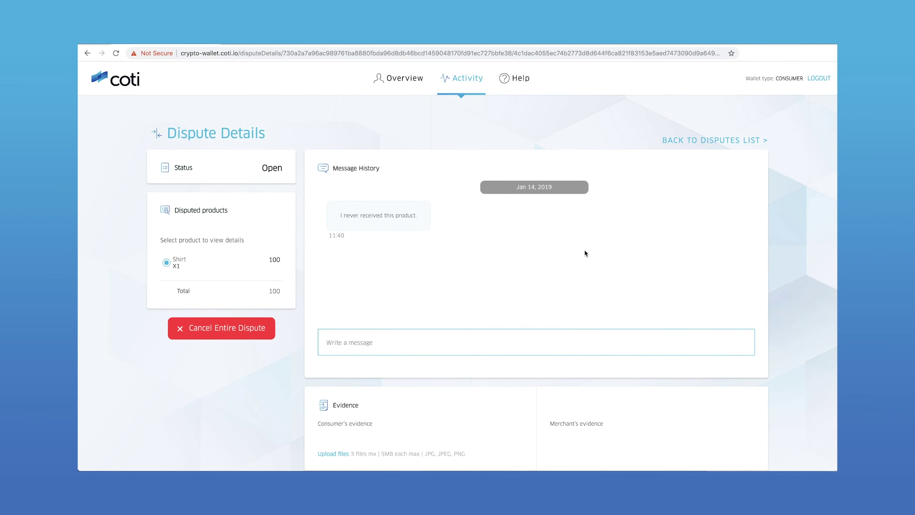
Go back to the Sent Disputes list showing the open 100 COTI dispute.
{"action": "left_click", "coordinate": [723, 141]}
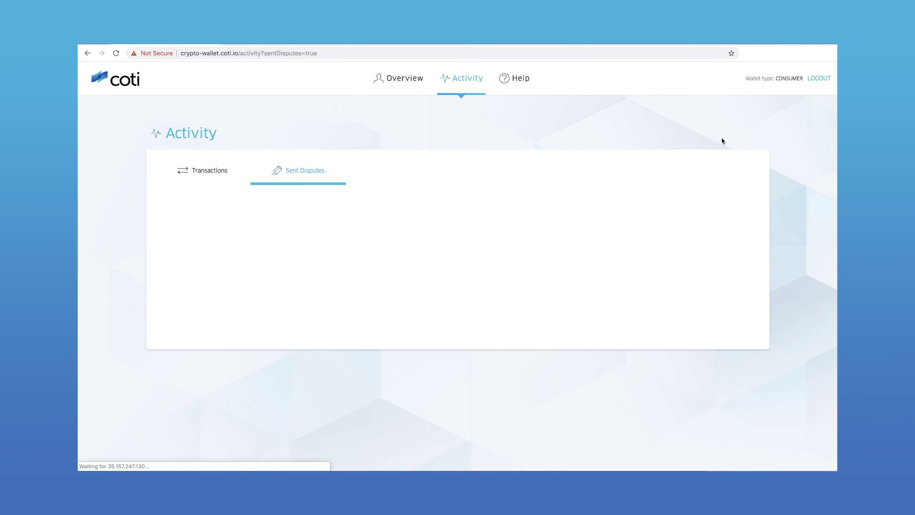